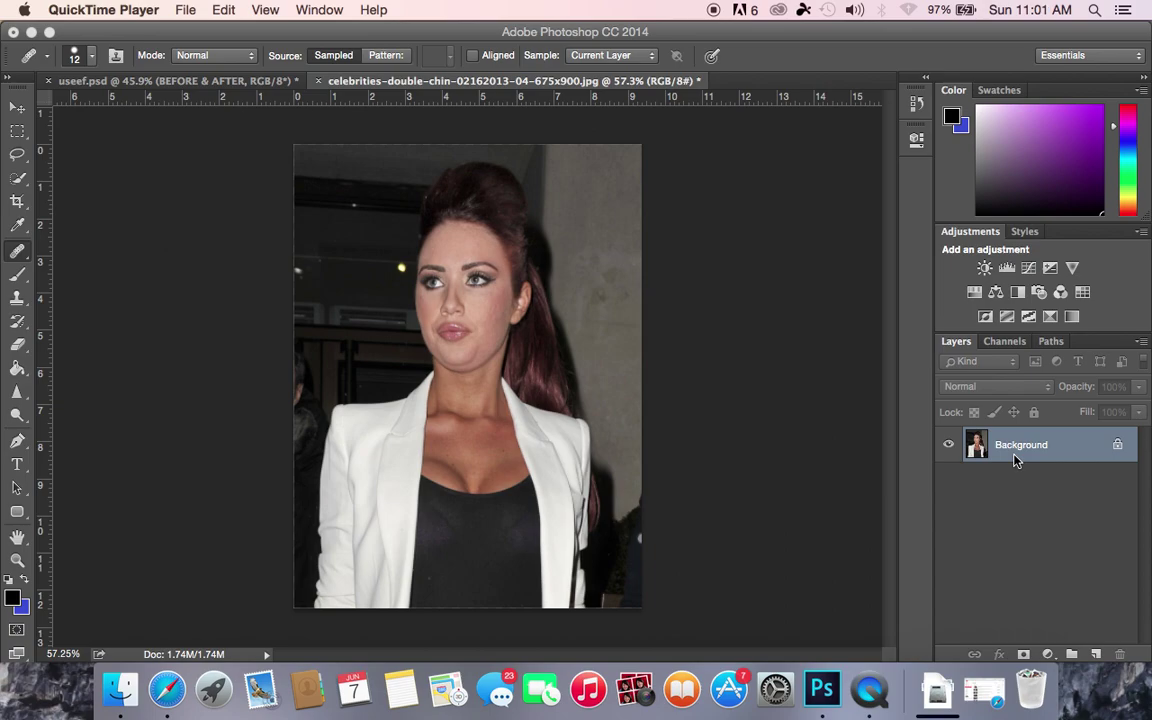
Step: Duplicate the Background layer into a new Layer 1 above it
left_click(1015, 460)
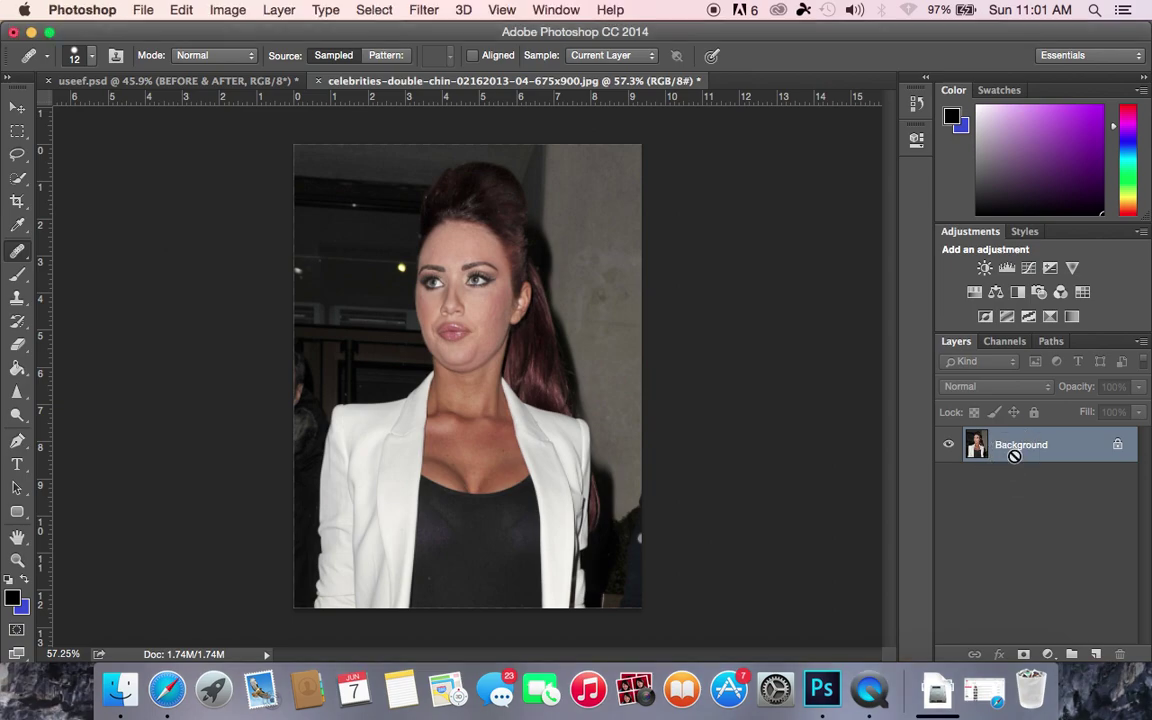
key("super+j")
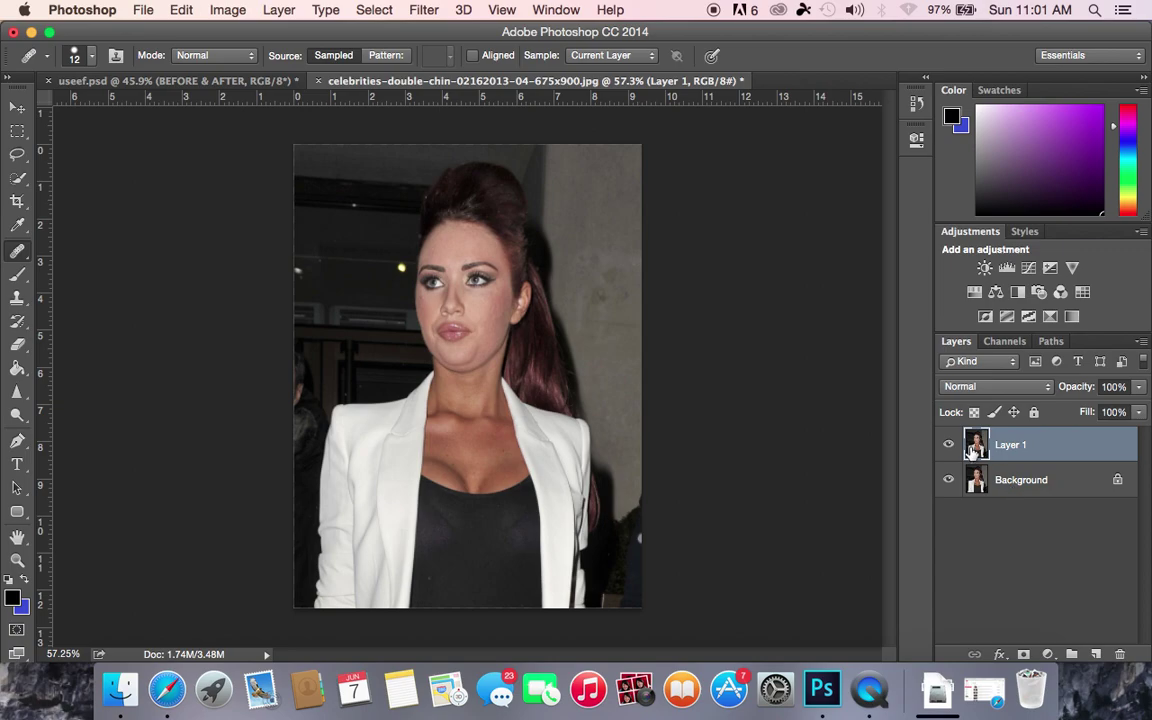
left_click(20, 157)
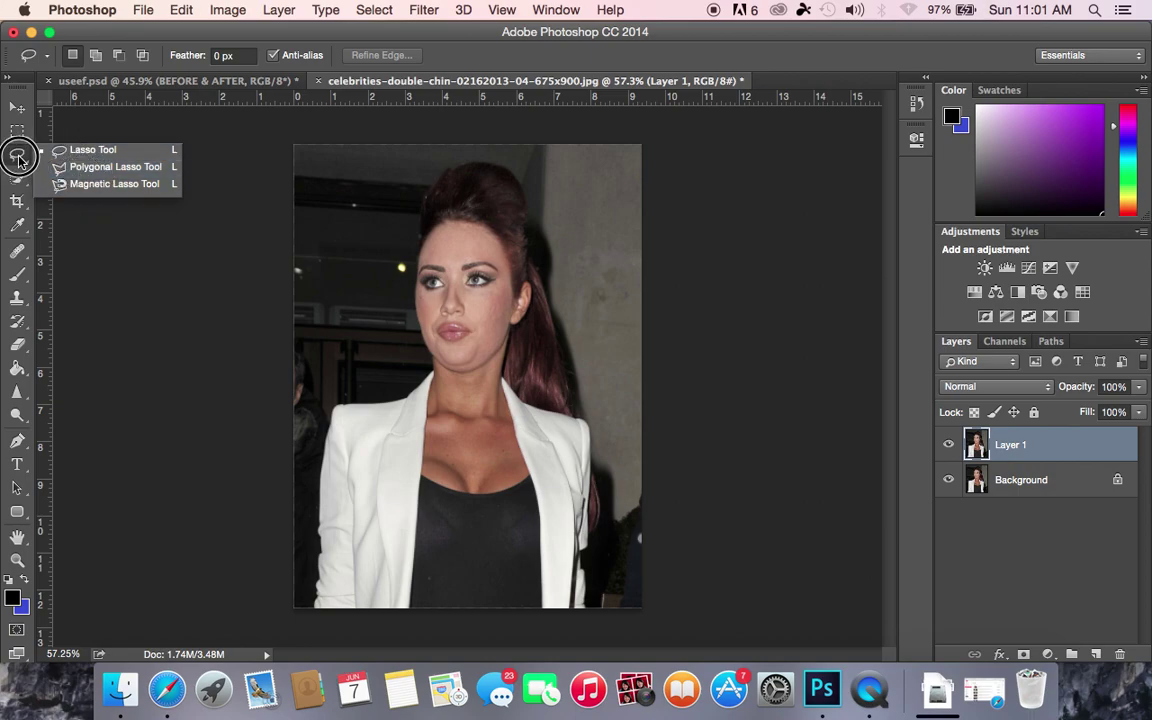
Step: Draw a freehand Lasso selection around the chin, from just below the lips to the jawline
left_click(62, 150)
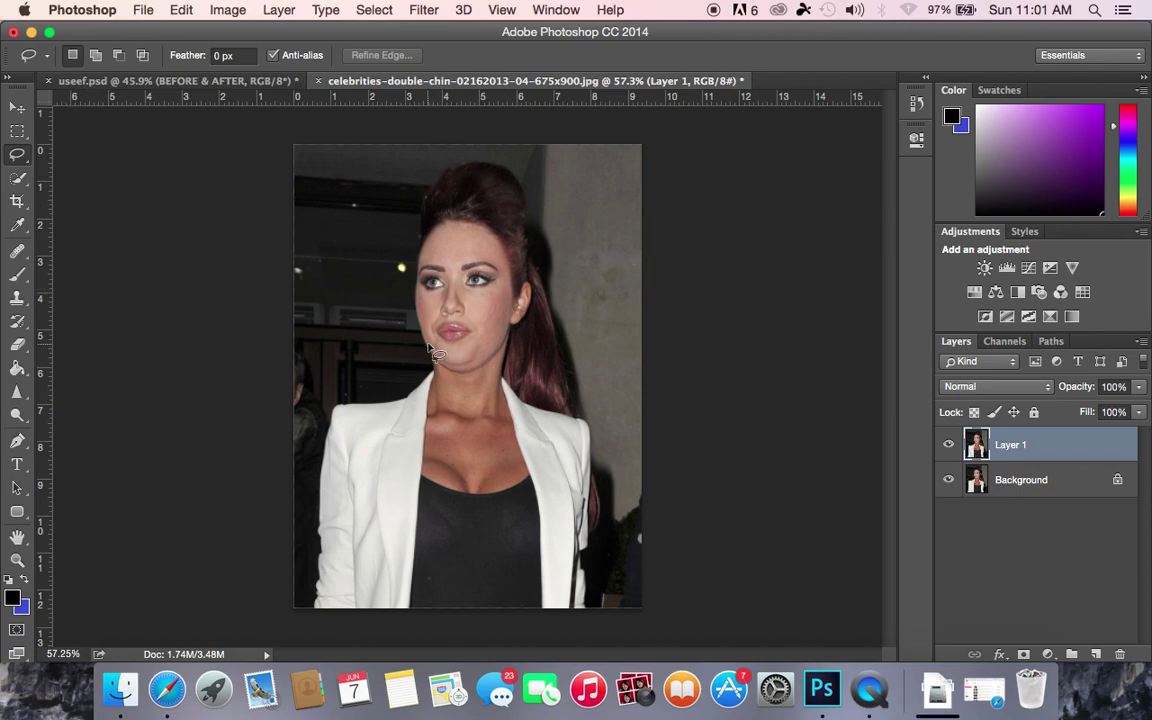
mouse_move(424, 348)
left_mouse_down()
mouse_move(419, 337)
mouse_move(488, 340)
mouse_move(507, 355)
mouse_move(489, 383)
mouse_move(447, 388)
mouse_move(424, 346)
left_mouse_up()
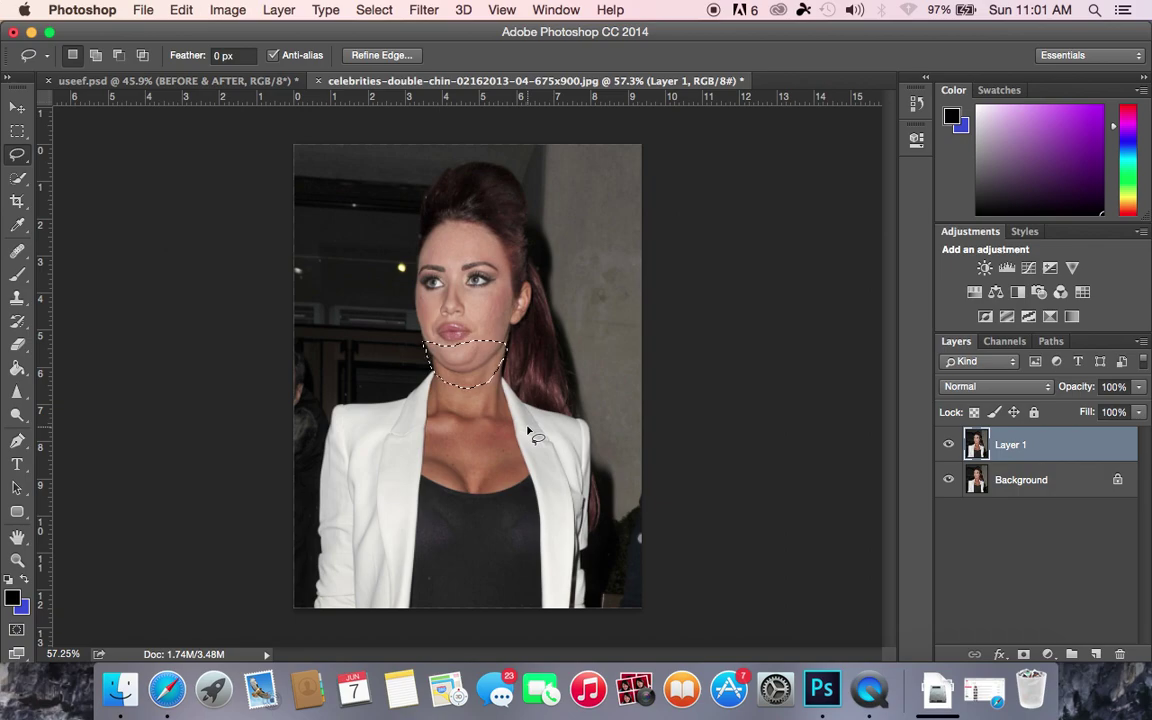
Step: Copy the chin selection onto a new Layer 2, briefly hiding Layer 1 and Background to check it
key("super+j")
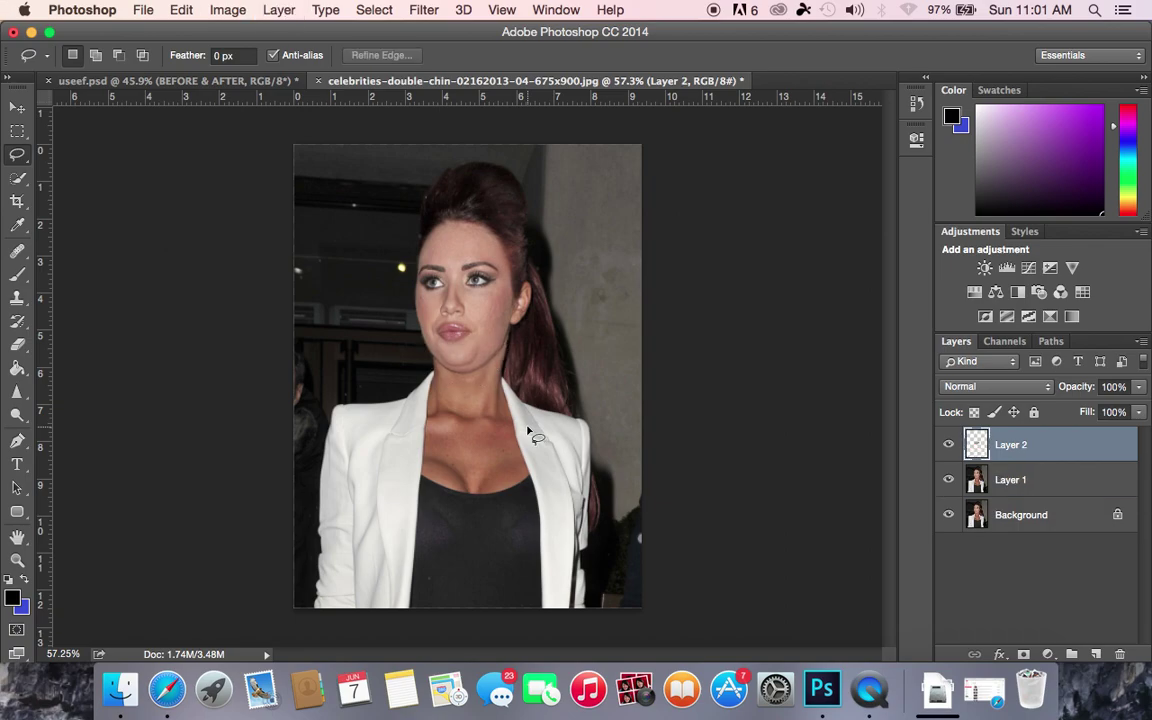
left_click(948, 479)
left_click(949, 514)
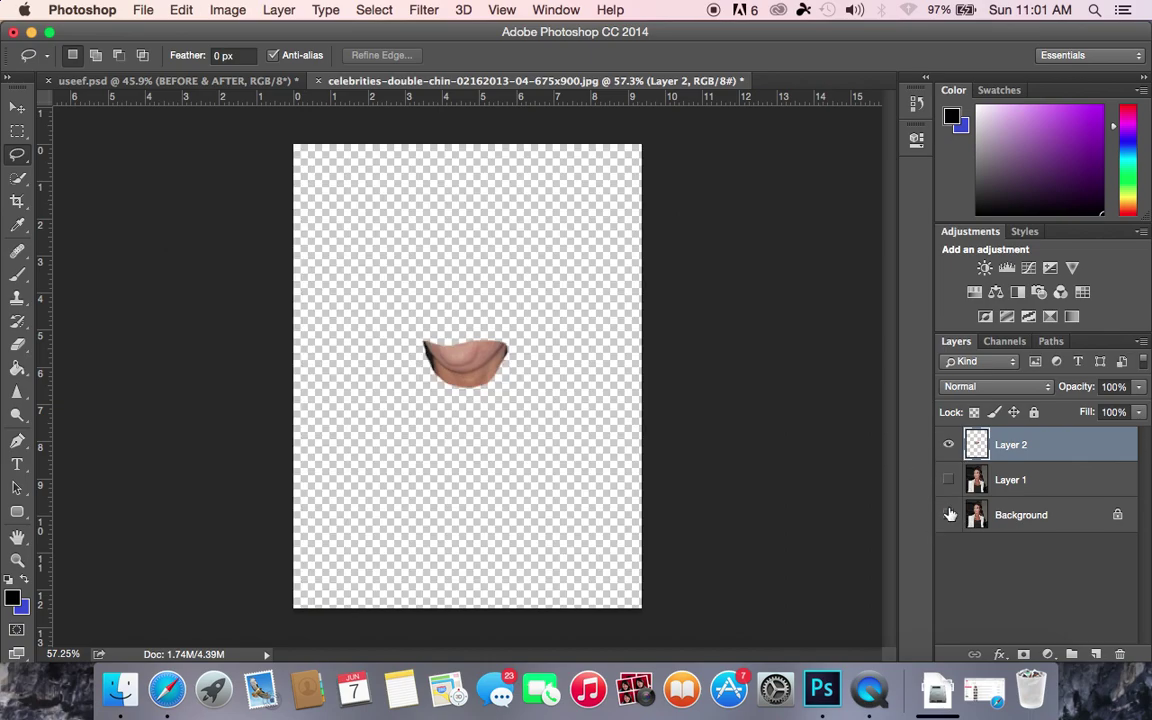
left_click(950, 515)
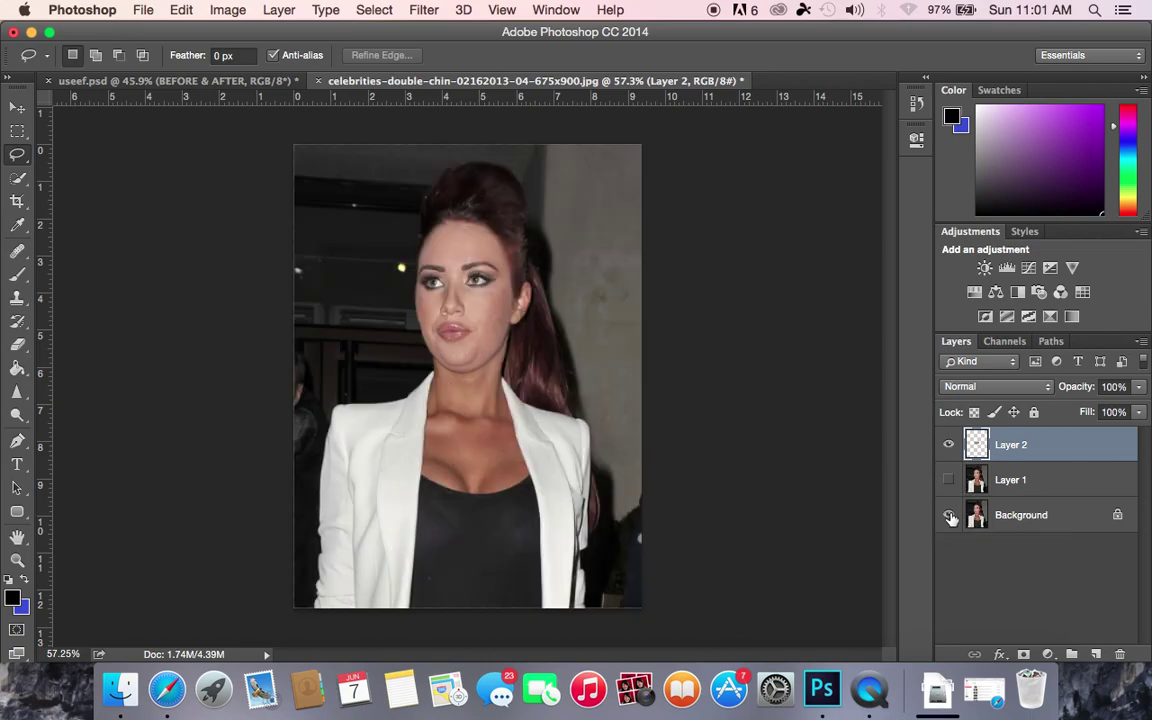
left_click(949, 480)
Step: Put Layer 2's chin copy into Free Transform and bring up the transform-type menu
key("super+t")
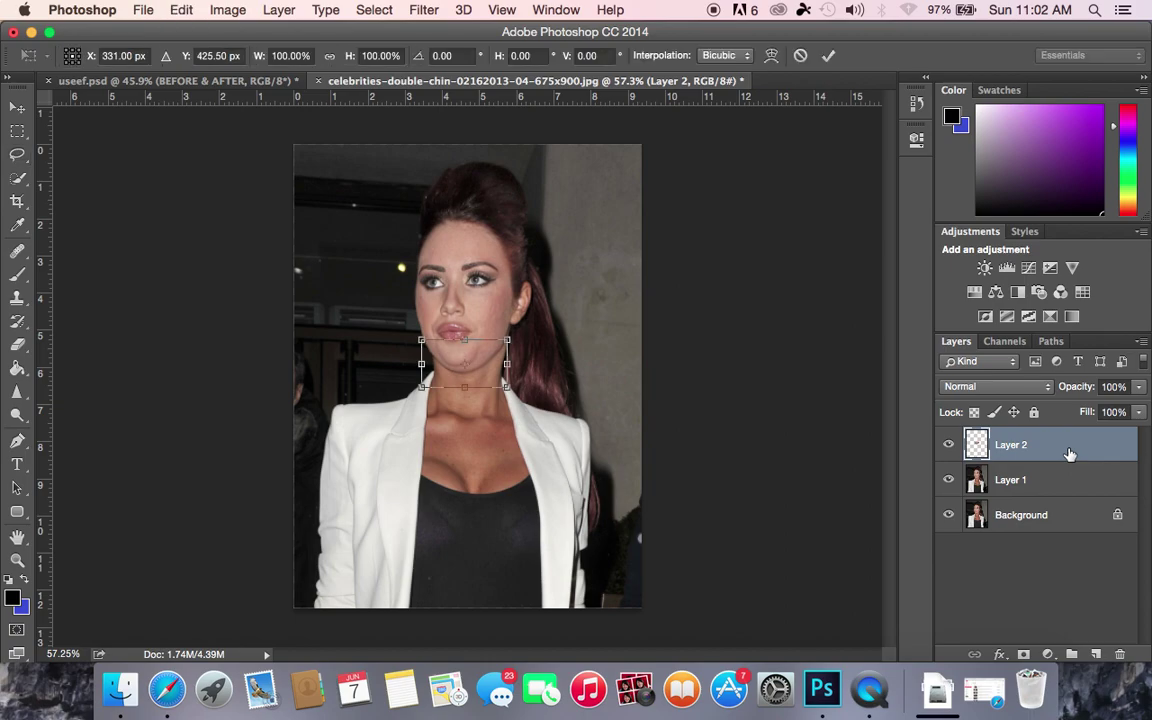
left_click(24, 109)
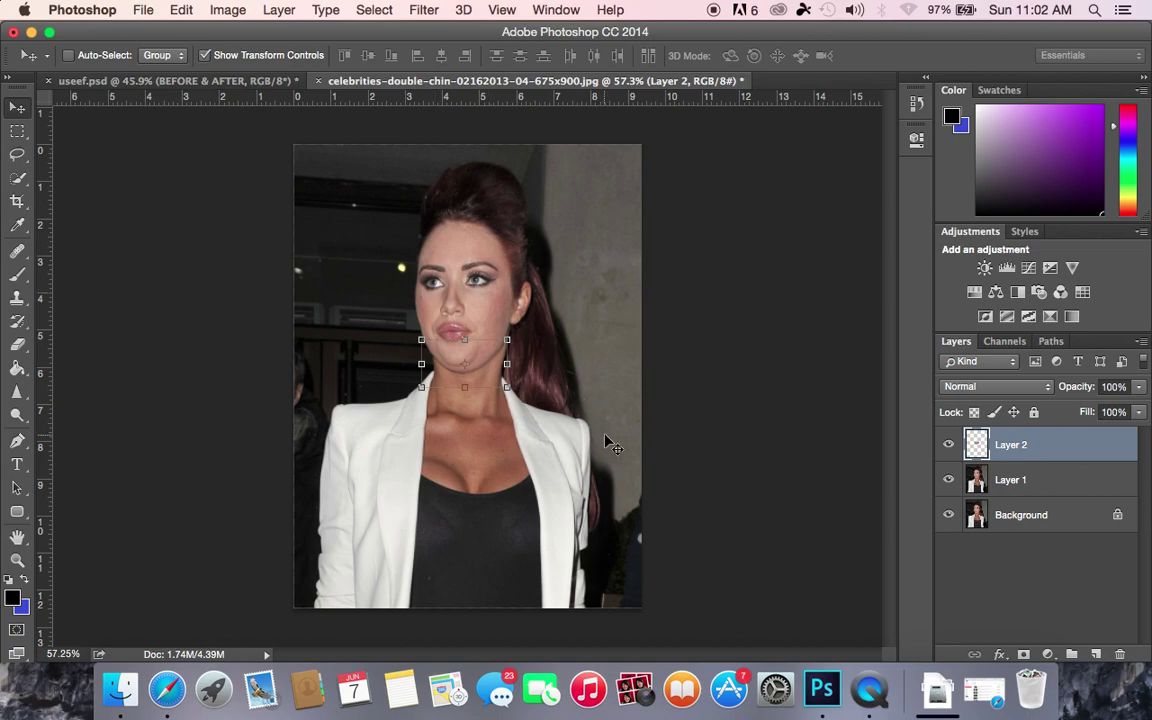
key("super")
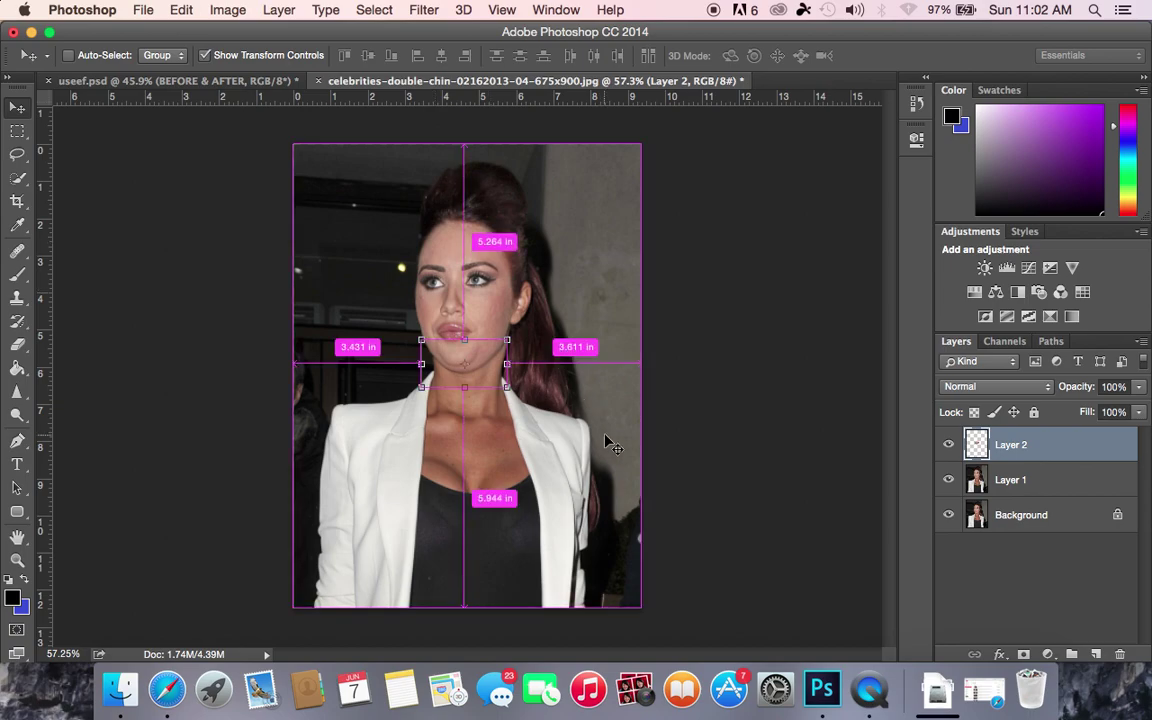
key("super+t")
right_click(483, 370)
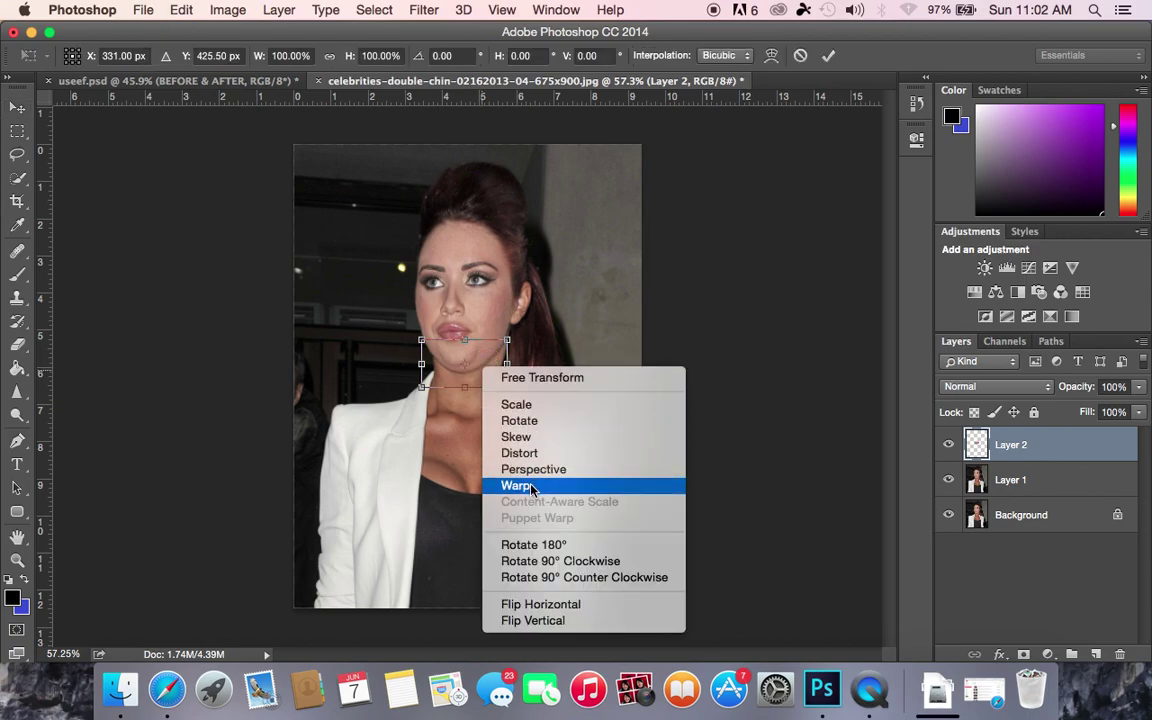
Step: Warp the chin copy, pulling the mesh and bottom edge upward to tighten the jawline
left_click(518, 485)
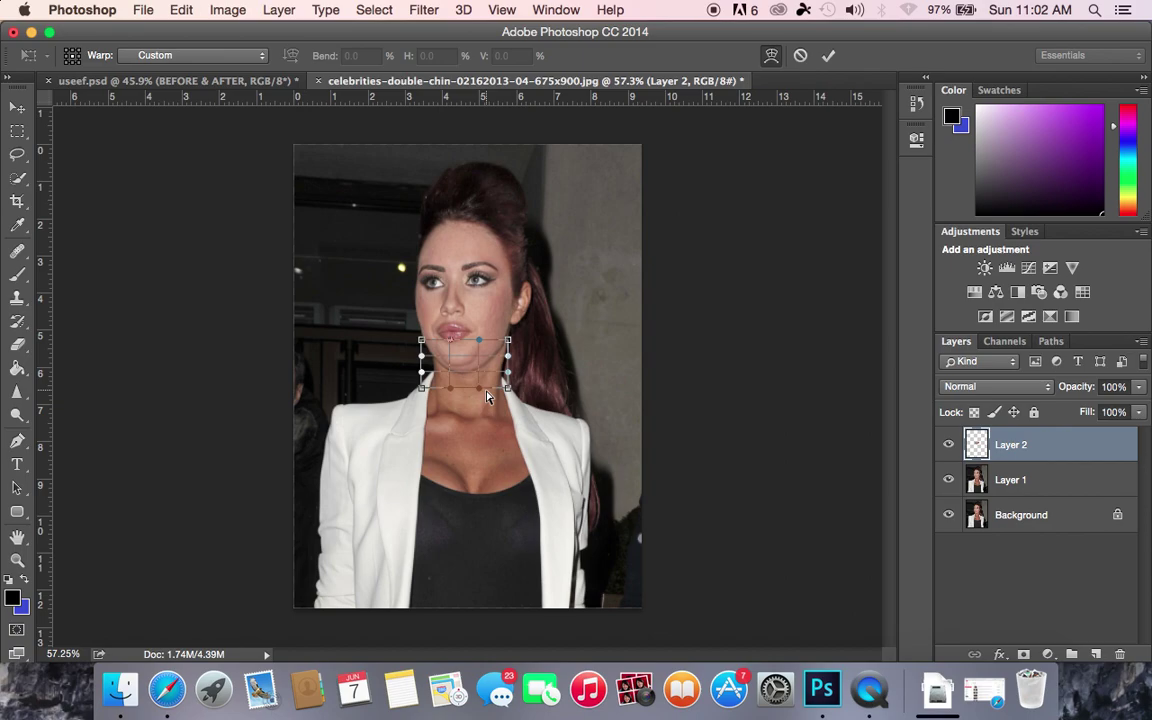
mouse_move(483, 392)
left_mouse_down()
mouse_move(471, 373)
mouse_move(480, 392)
left_mouse_up()
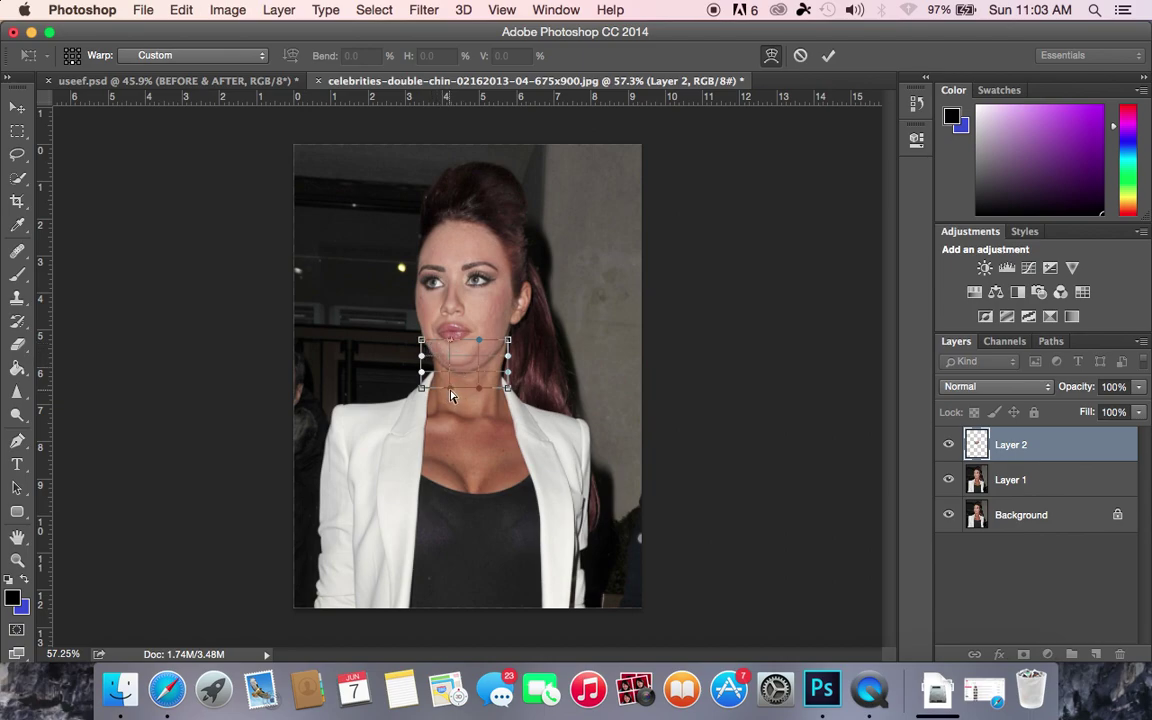
left_click_drag(452, 393, 506, 340)
mouse_move(487, 368)
left_mouse_down()
mouse_move(453, 383)
mouse_move(469, 362)
mouse_move(475, 375)
left_mouse_up()
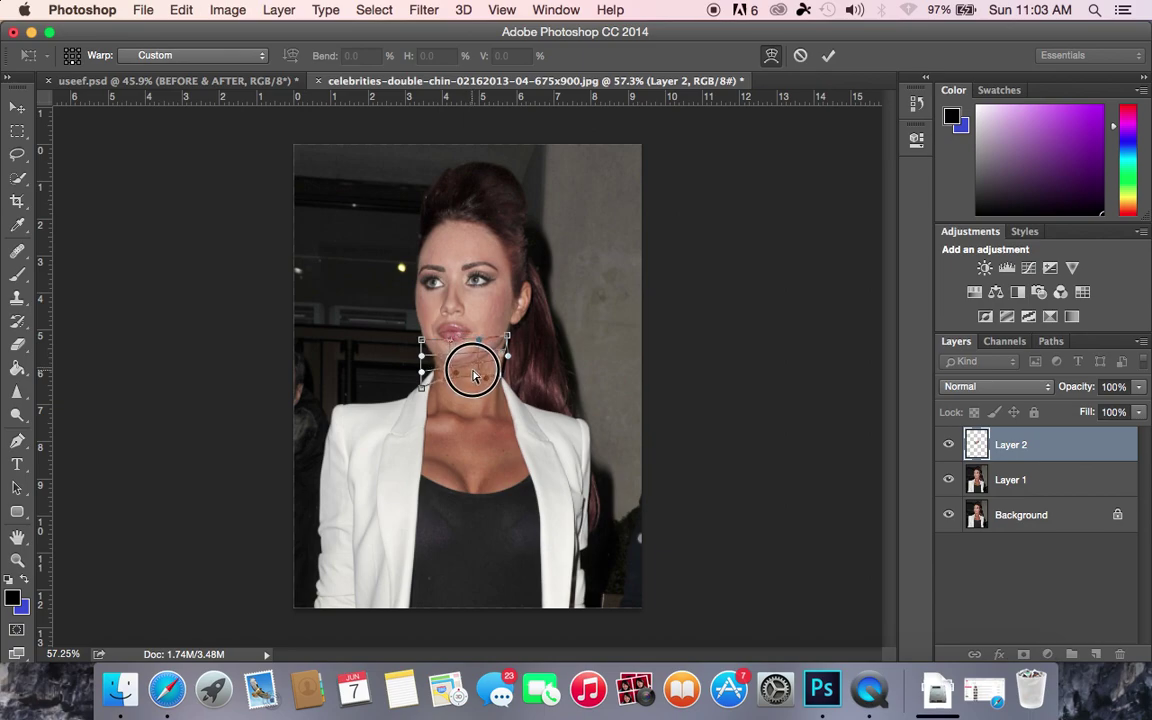
left_click_drag(440, 374, 420, 331)
left_click_drag(422, 386, 433, 383)
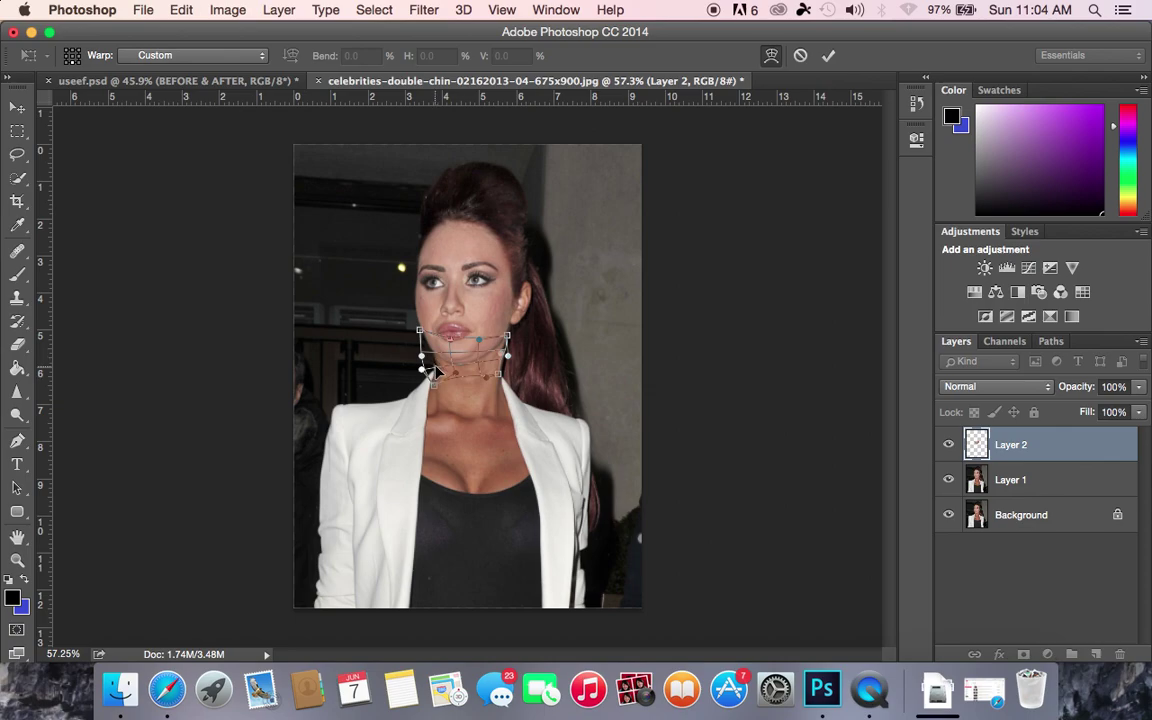
left_click_drag(430, 386, 417, 383)
left_click_drag(474, 371, 510, 357)
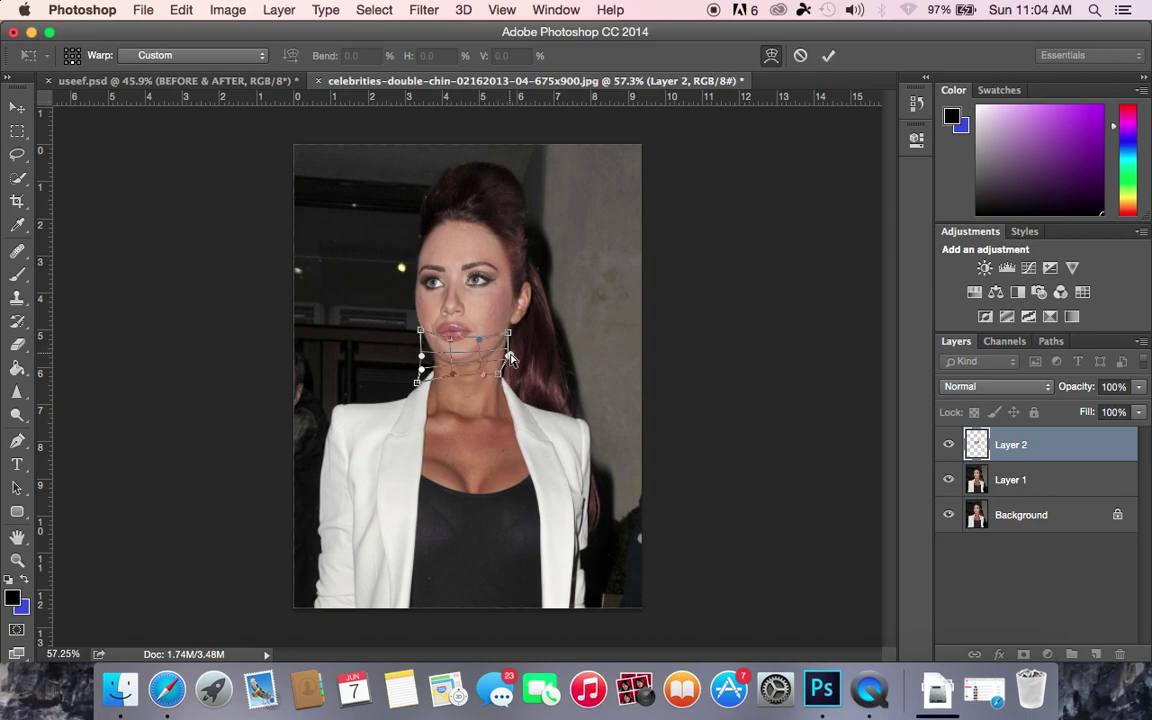
Step: Commit the chin warp and toggle Layer 2 on and off to compare before and after
key("Return")
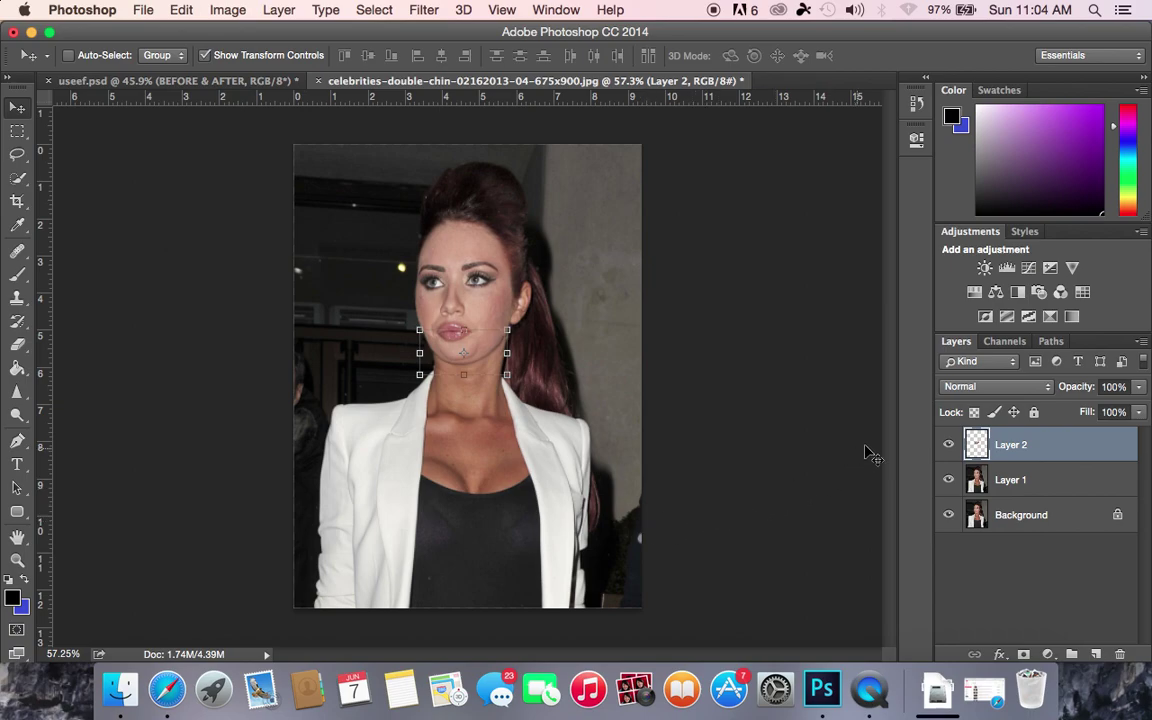
left_click(949, 444)
left_click(949, 444)
left_click(957, 445)
left_click(957, 445)
left_click(949, 444)
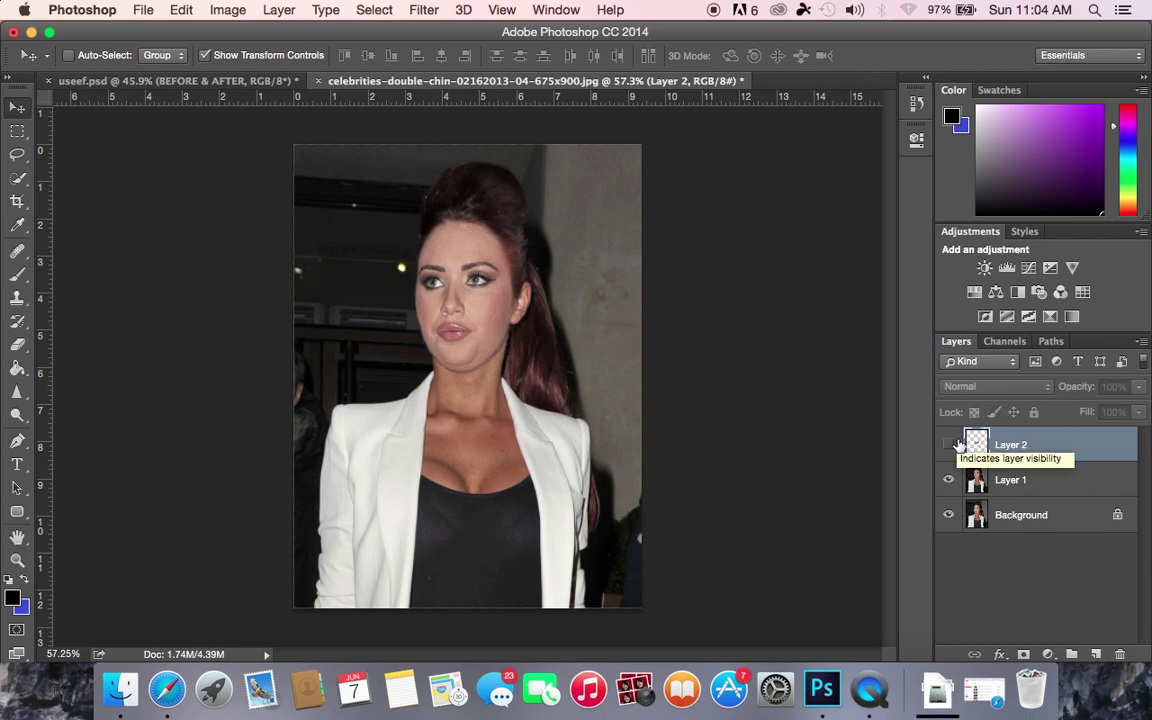
left_click(950, 444)
left_click(950, 444)
left_click(950, 444)
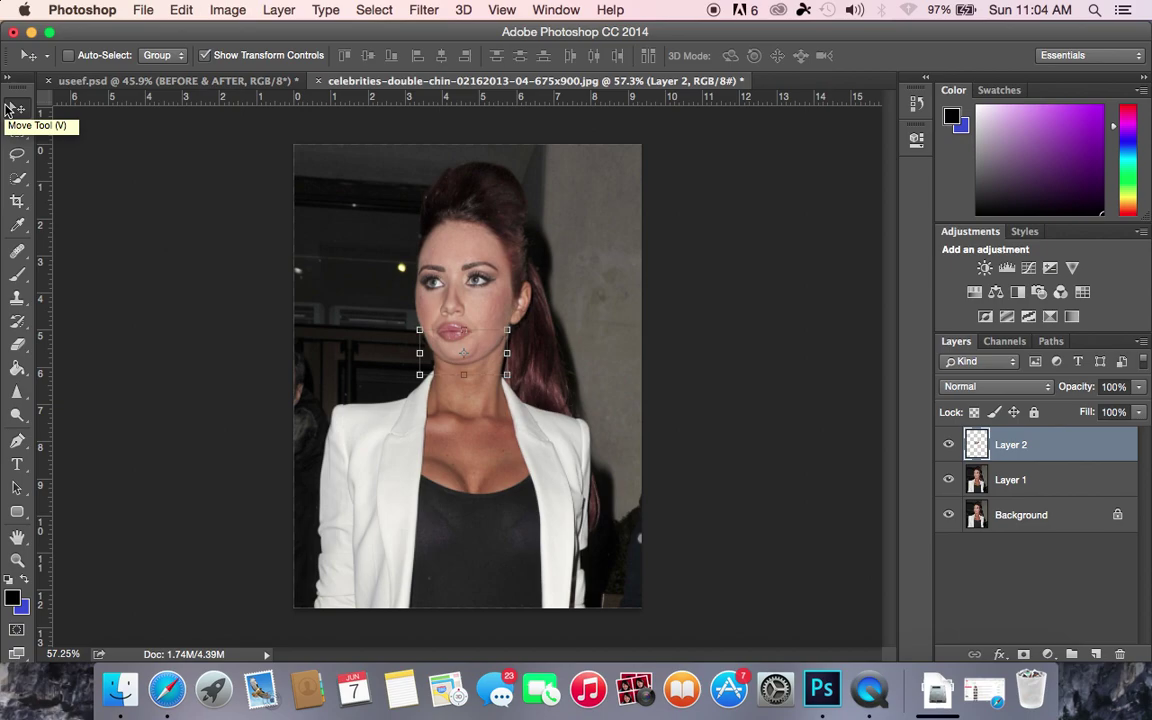
Step: Add a layer mask to Layer 2 and paint black around the chin edges, undoing a stray stroke
left_click(1025, 655)
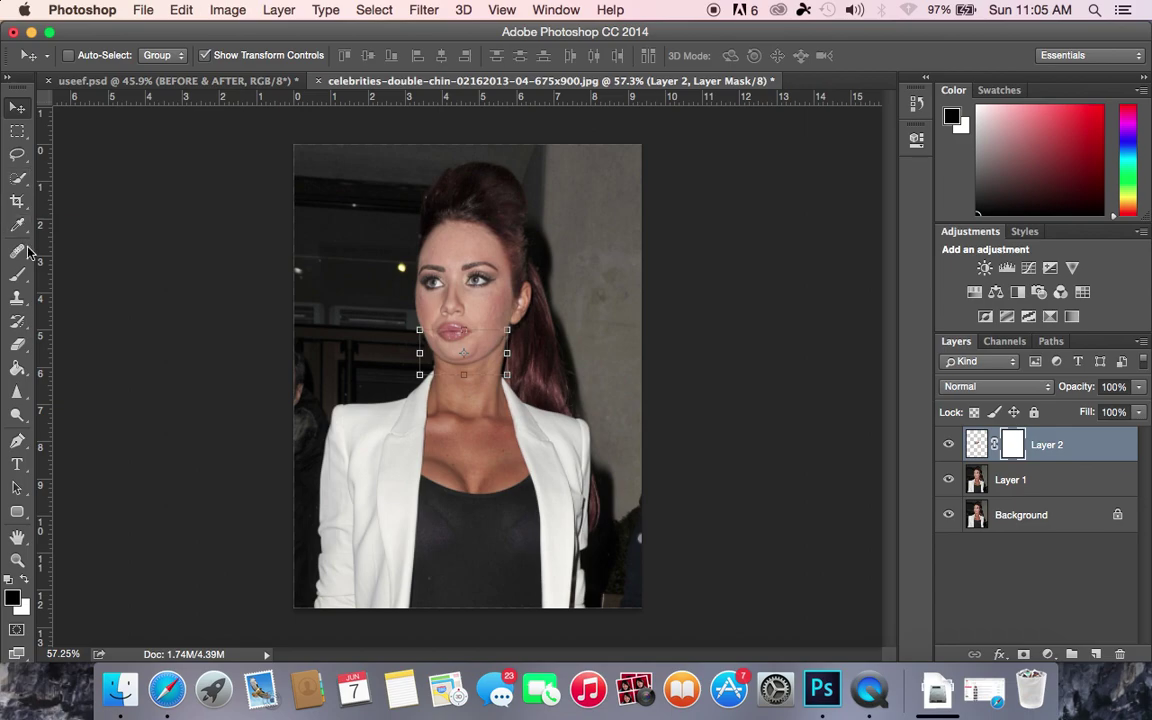
left_click(22, 277)
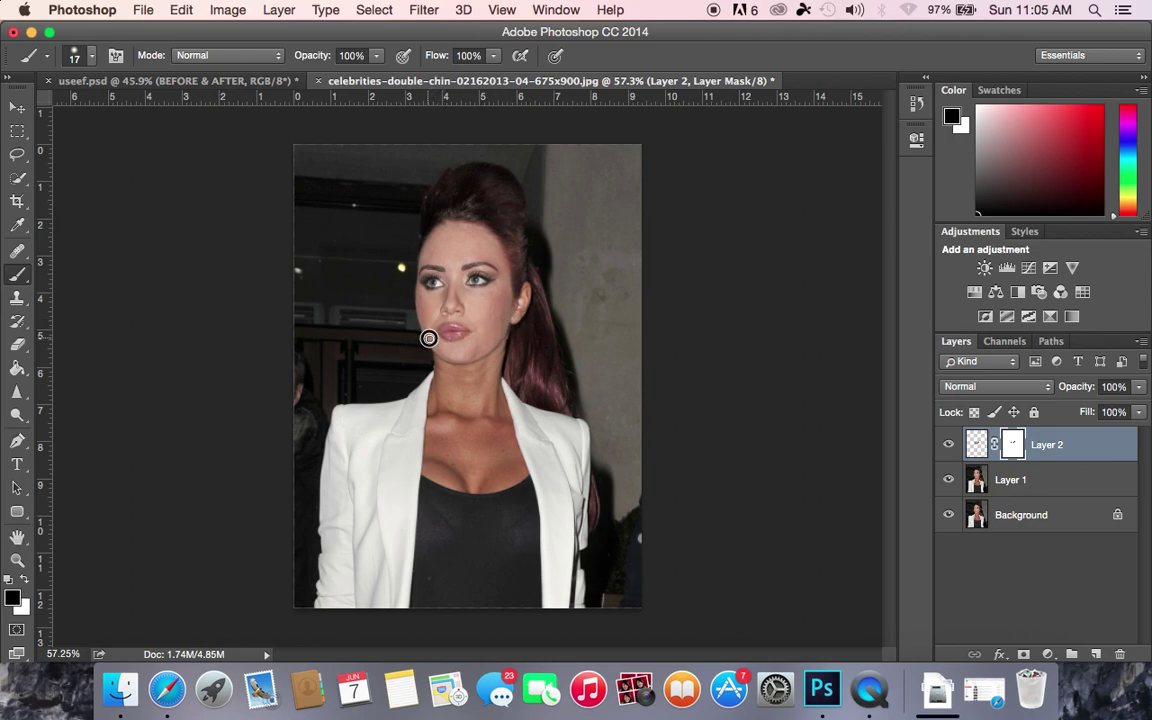
key("super+z")
left_click(947, 449)
left_click(947, 449)
left_click(947, 449)
left_click(947, 449)
left_click(946, 447)
left_click(946, 447)
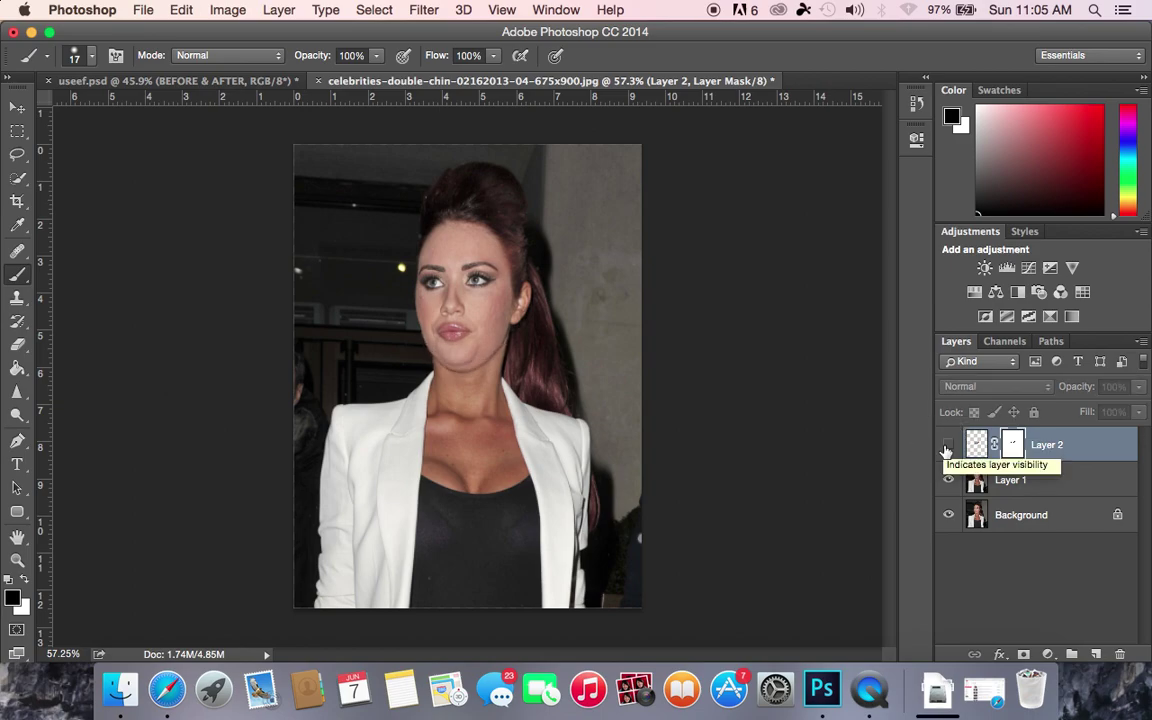
left_click(946, 449)
left_click(946, 449)
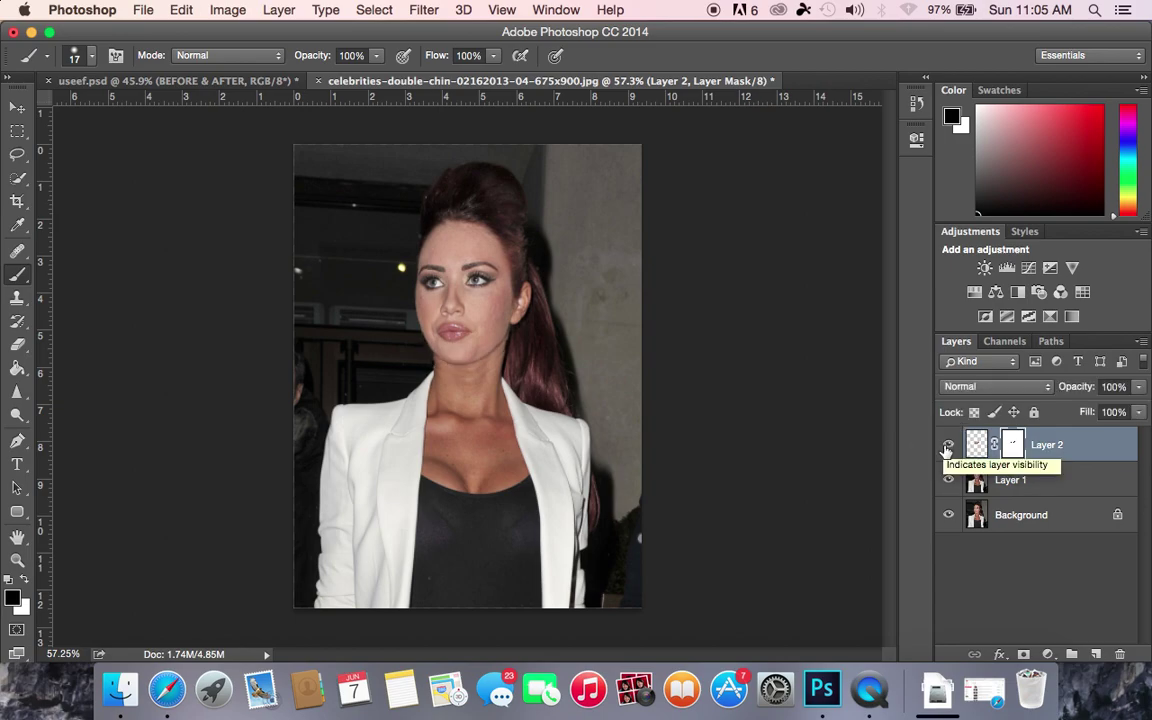
left_click(949, 445)
left_click(950, 446)
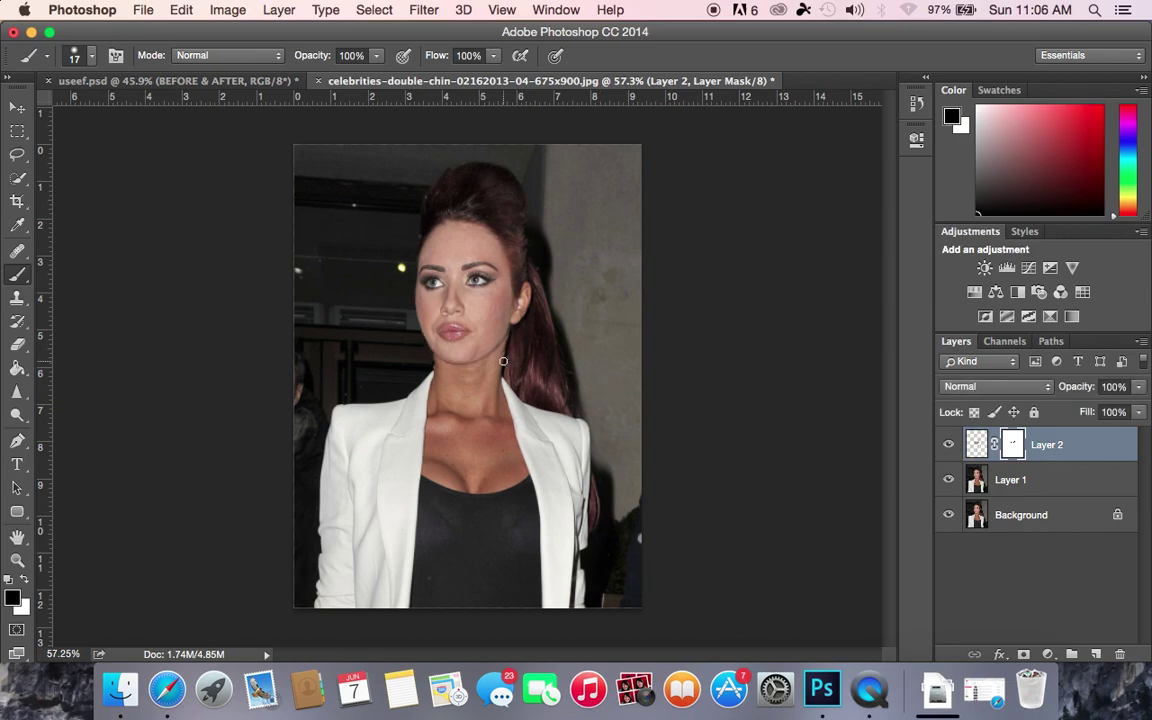
left_click(949, 445)
left_click(949, 445)
left_click(949, 445)
left_click(949, 445)
Step: Make Layer 1 the active layer and choose the Healing Brush Tool
scroll(562, 315, "up", 10)
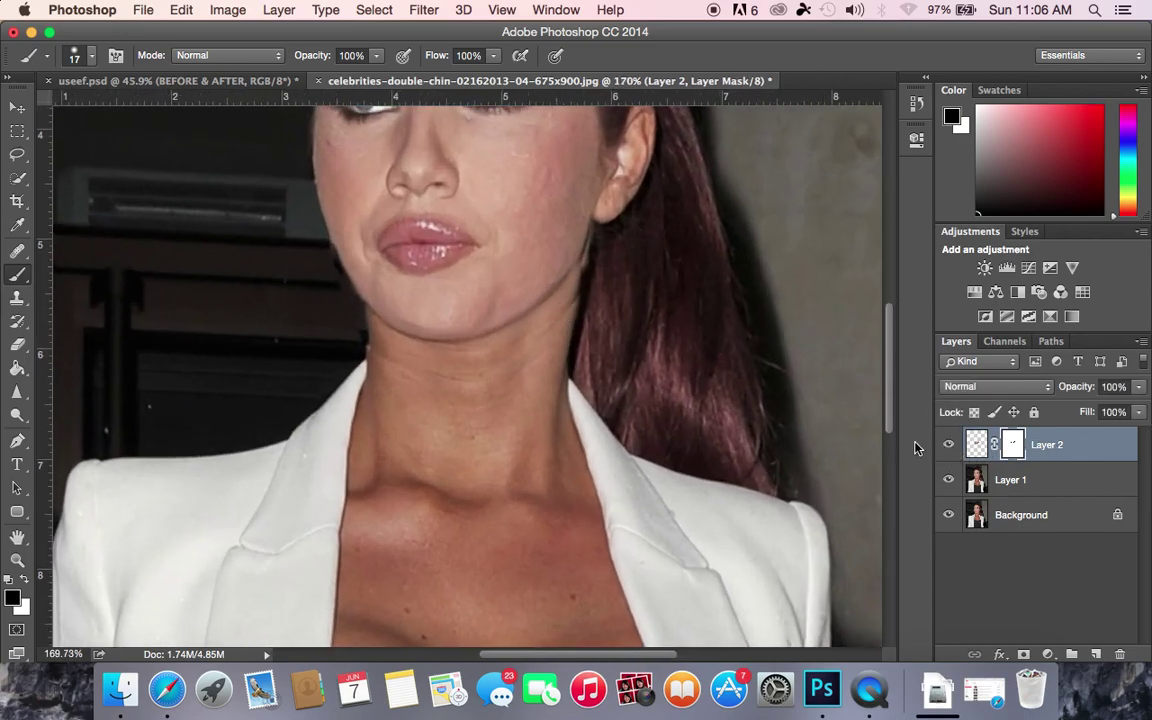
scroll(627, 400, "right", 3)
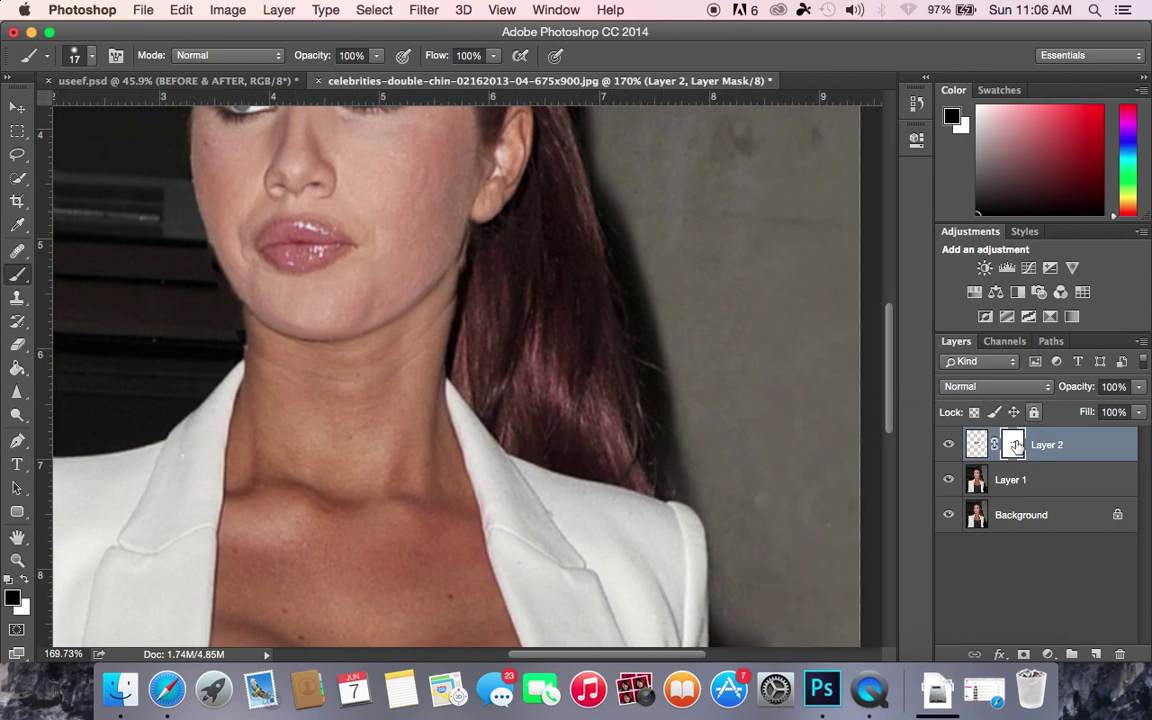
left_click(950, 444)
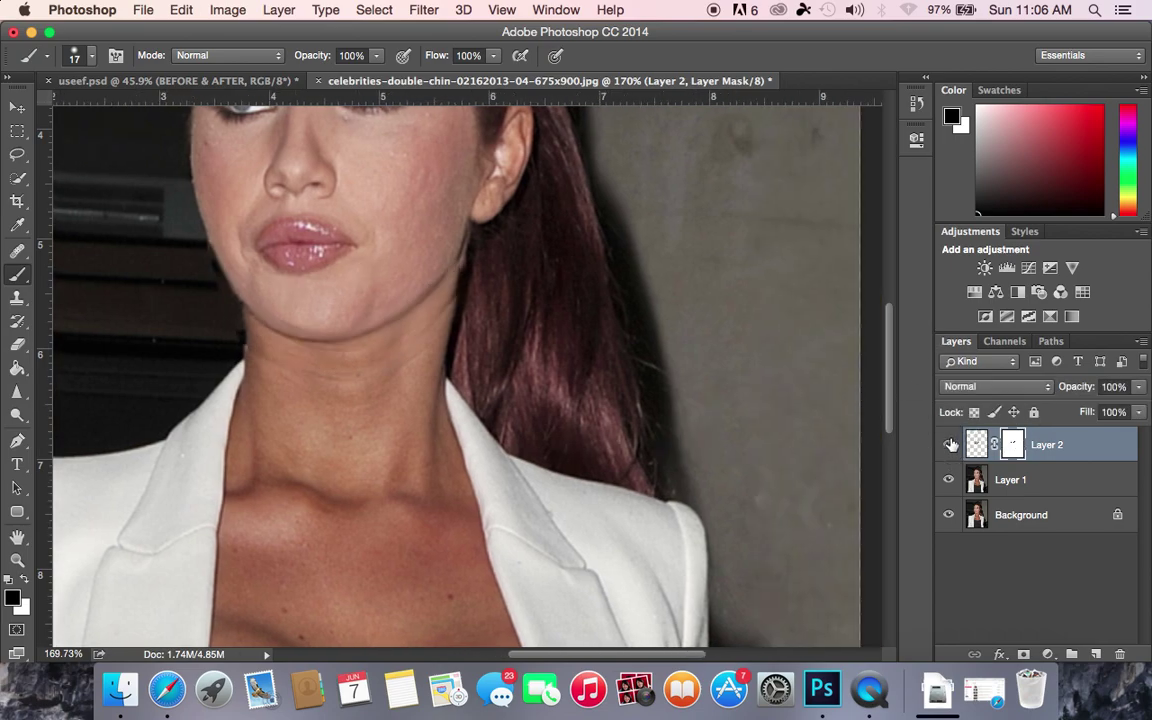
left_click(1015, 480)
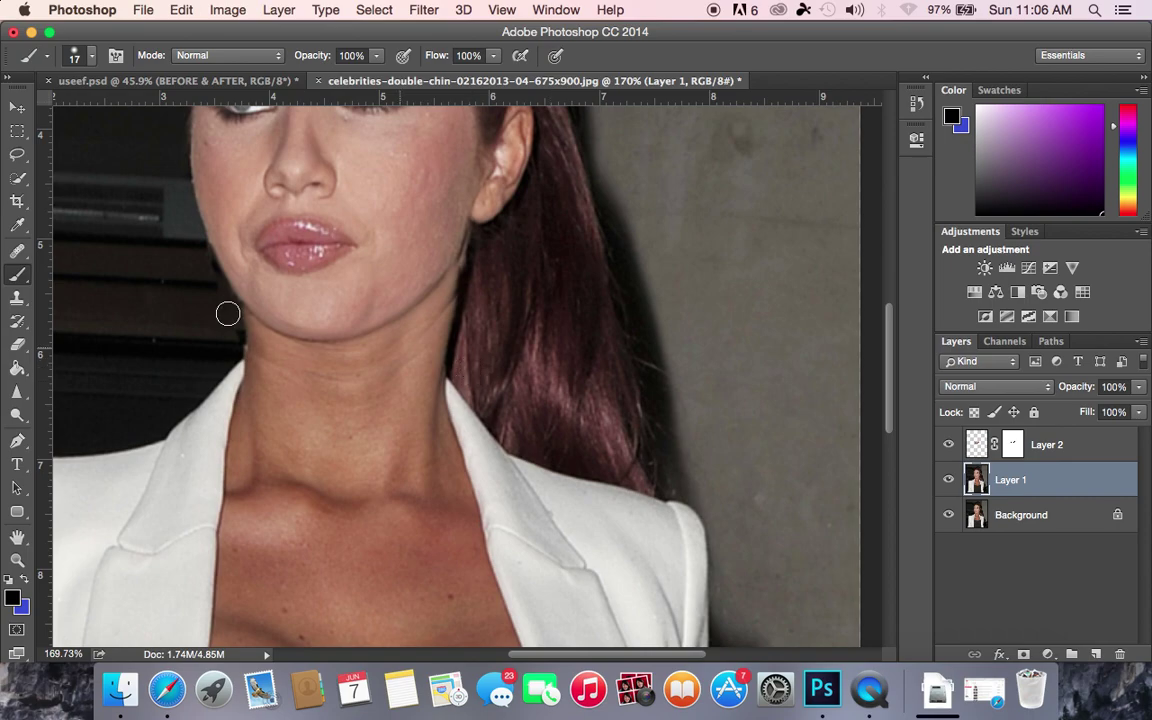
left_click(20, 255)
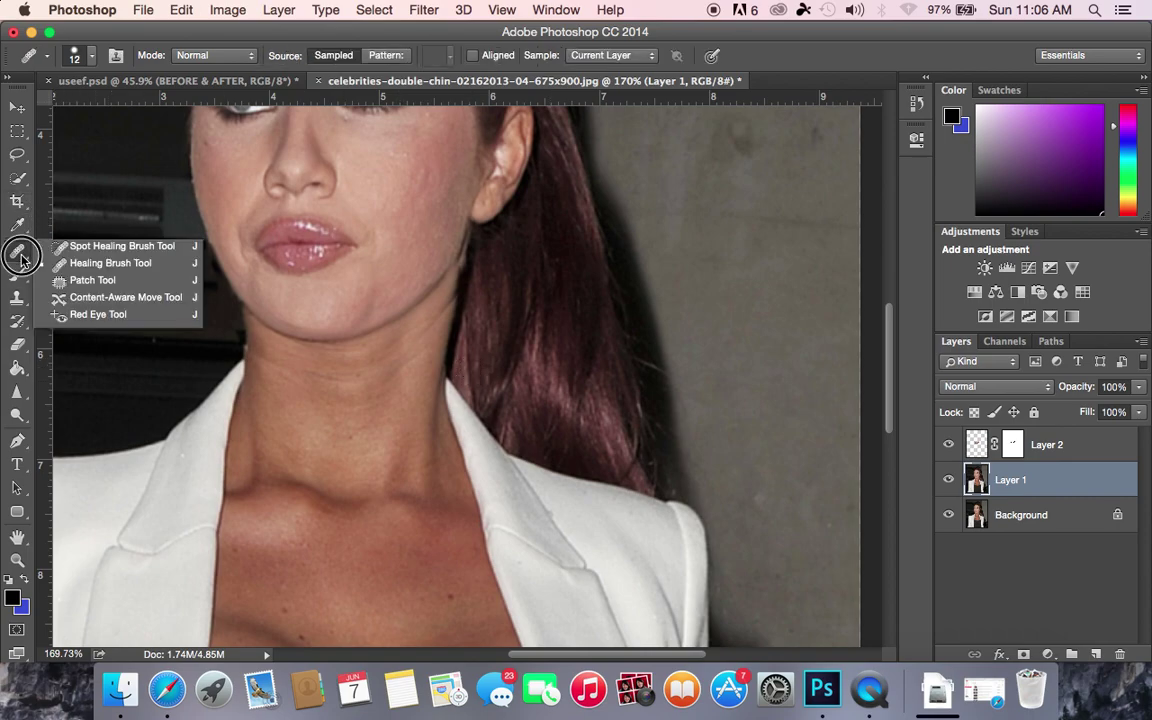
left_click(106, 263)
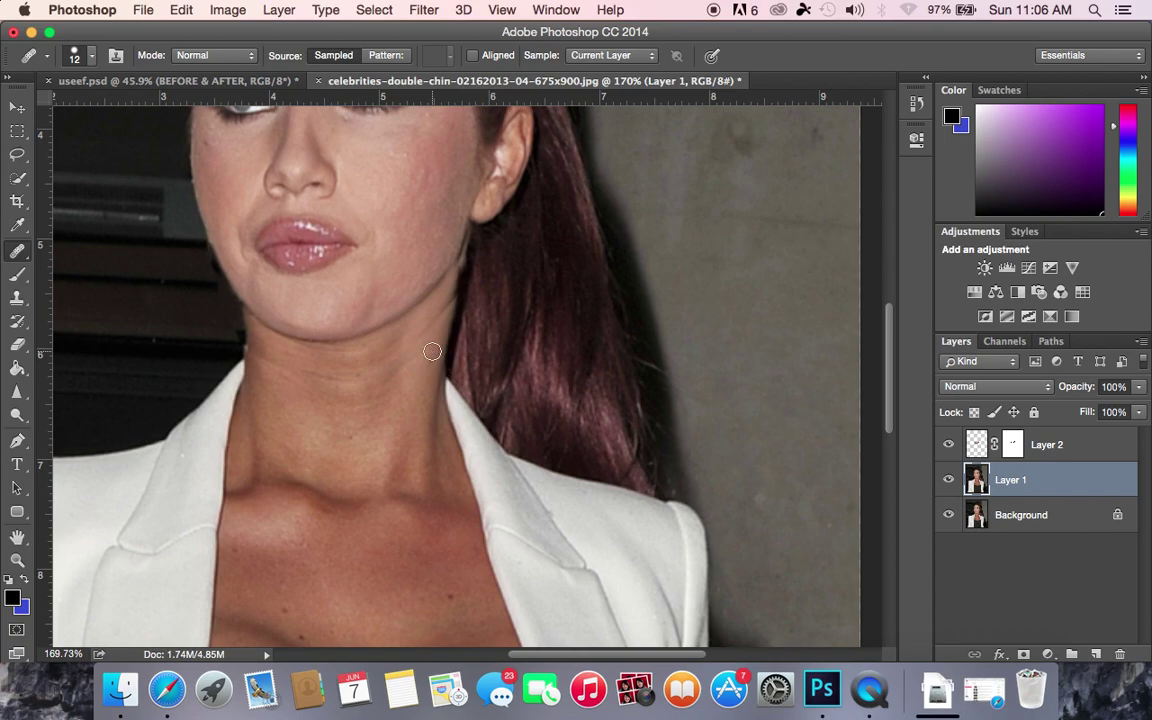
Step: Heal the shadows along the left jaw and under the jaw, undoing a stray dab on the hair
left_click_drag(389, 310, 395, 285)
left_click(453, 335)
key("super+z")
left_click(435, 319)
Step: Set the Healing Brush tip size to 6 px
right_click(391, 406)
mouse_move(422, 421)
left_mouse_down()
mouse_move(484, 427)
mouse_move(442, 427)
left_mouse_up()
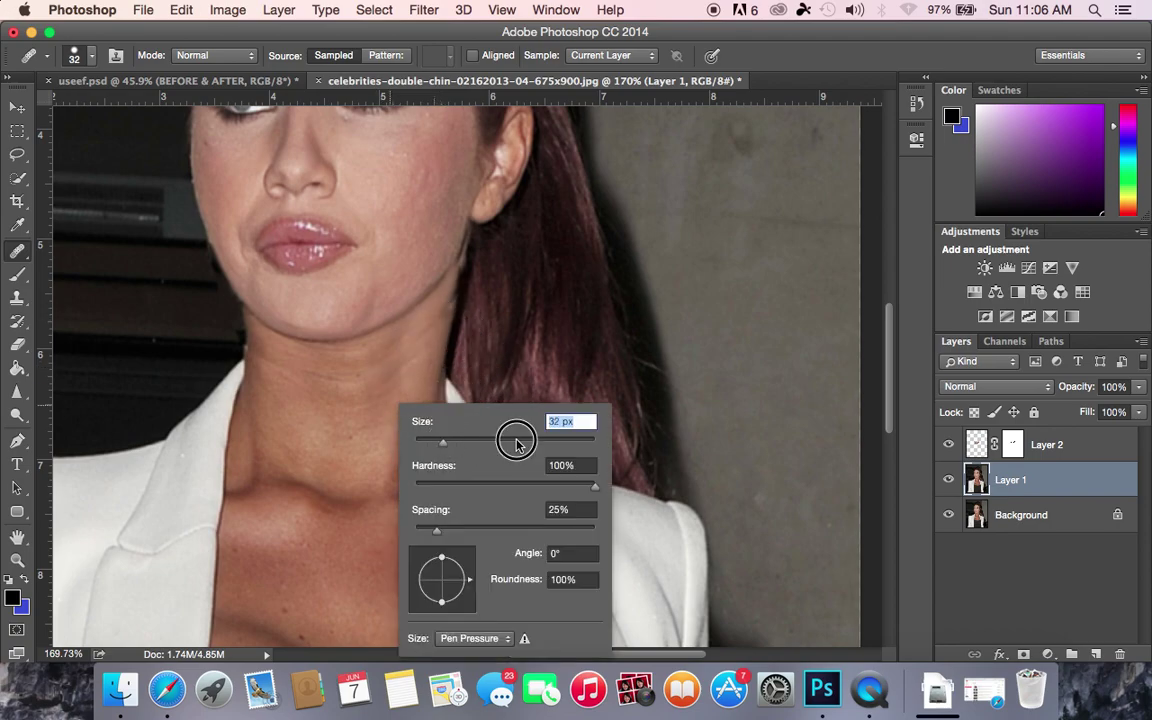
left_click(517, 444)
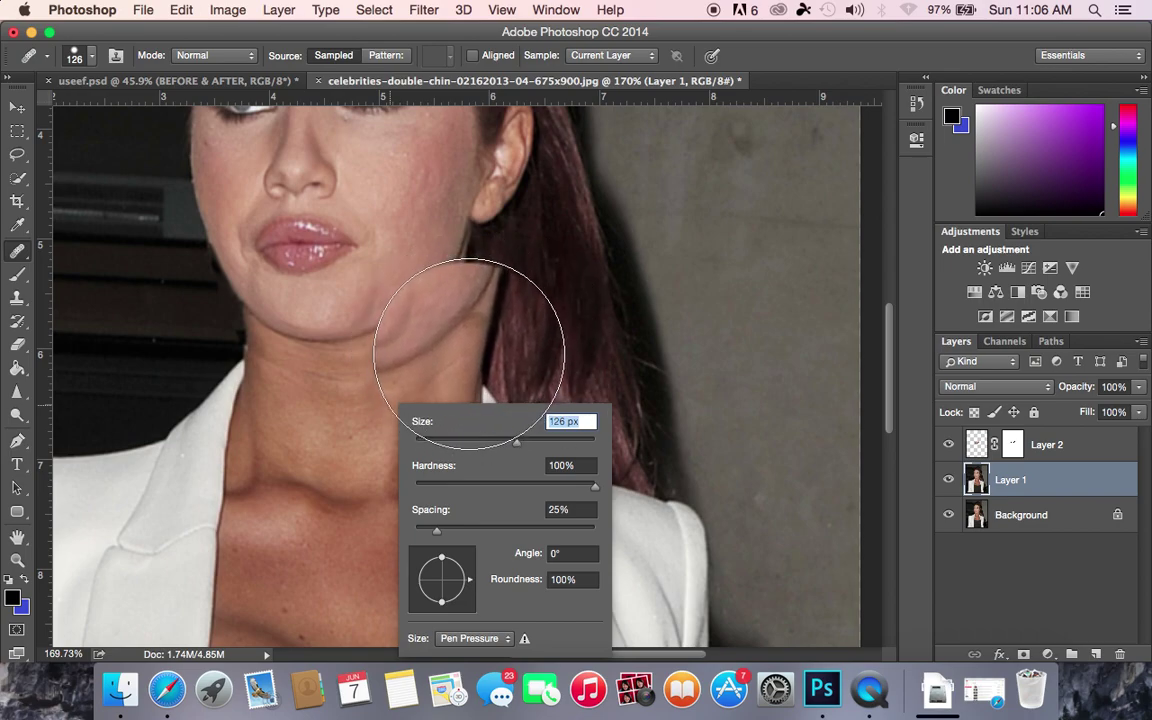
left_click(448, 442)
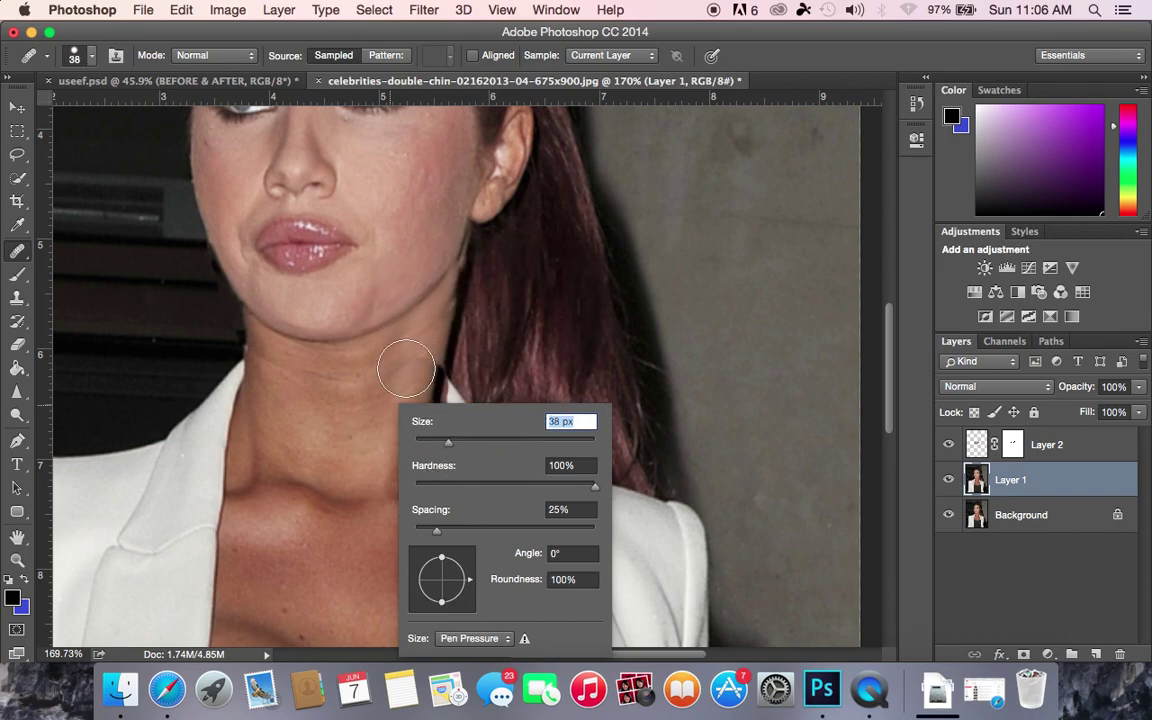
left_click(432, 442)
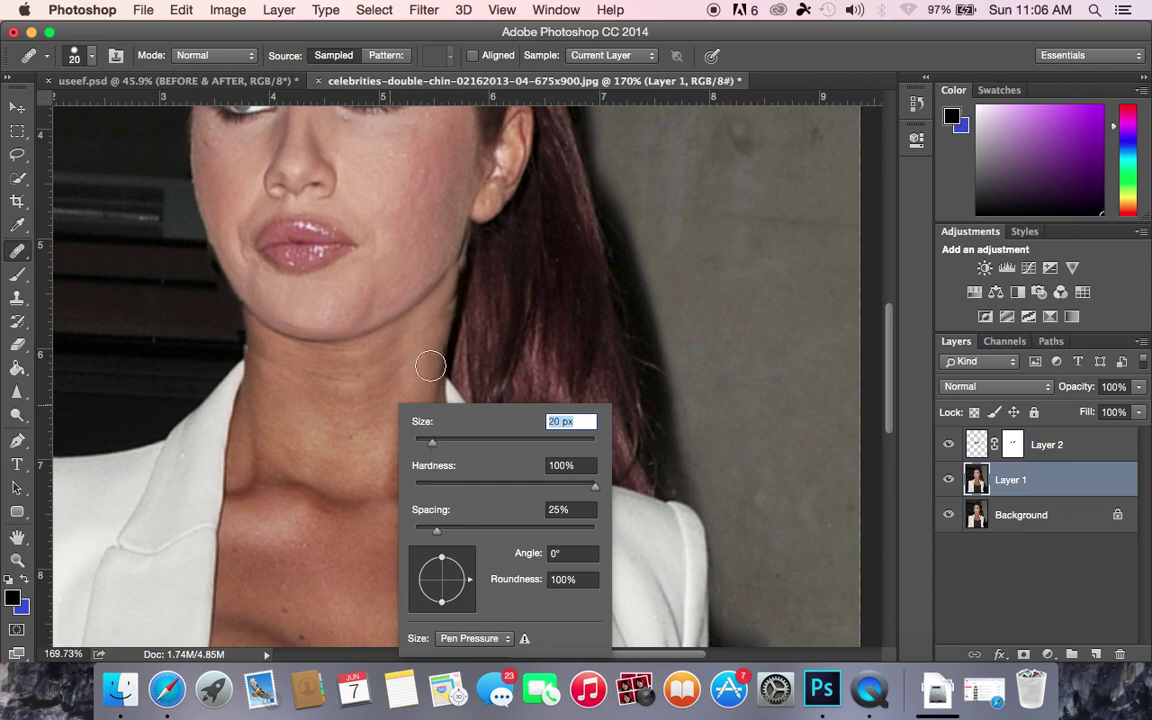
left_click(421, 442)
key("Return")
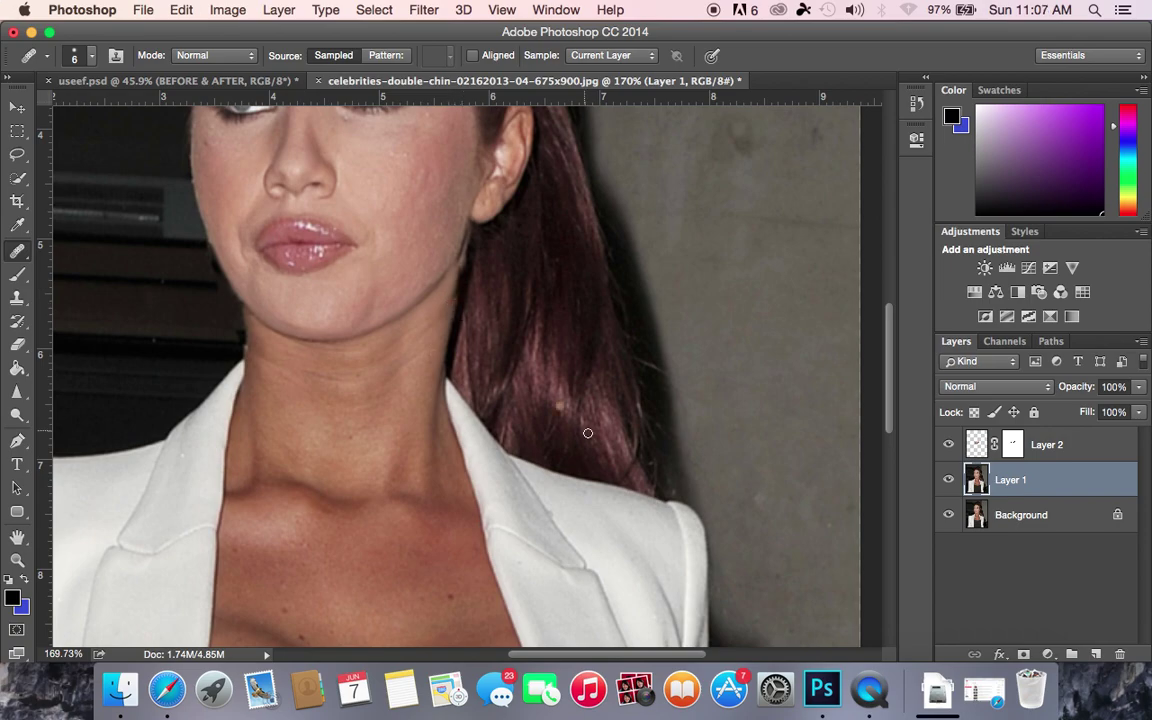
Step: Zoom out until the whole retouched portrait fits in the window
scroll(519, 413, "down", 5)
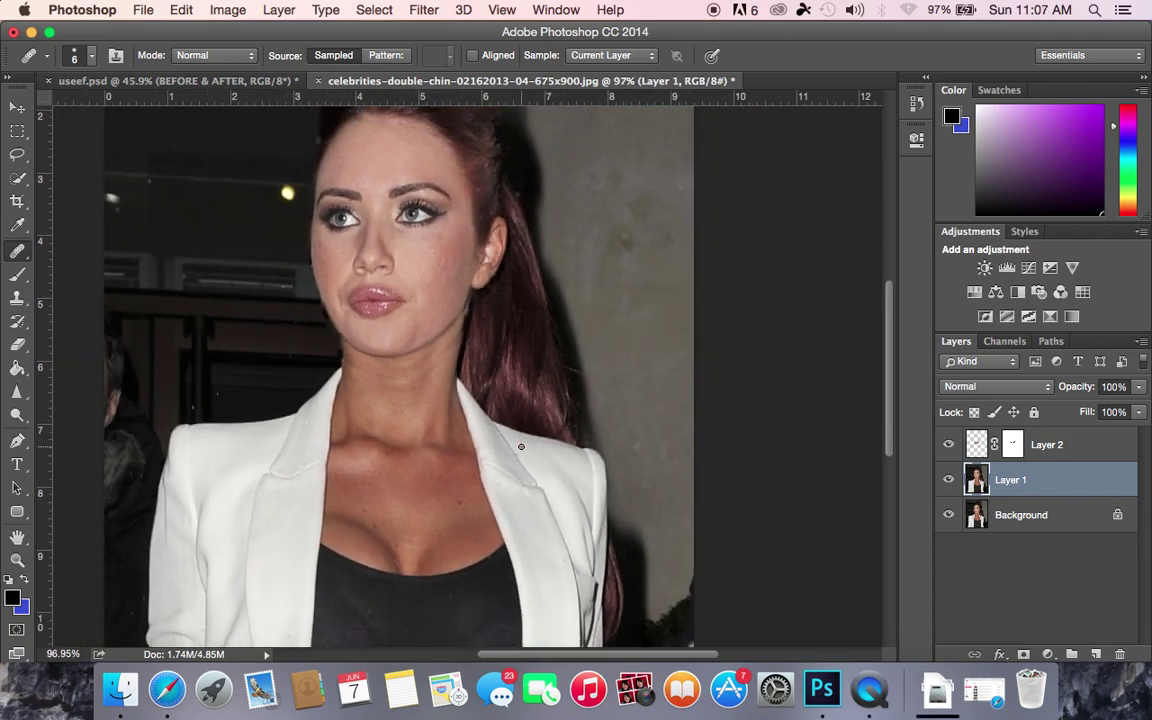
scroll(524, 477, "down", 1)
scroll(524, 477, "down", 3)
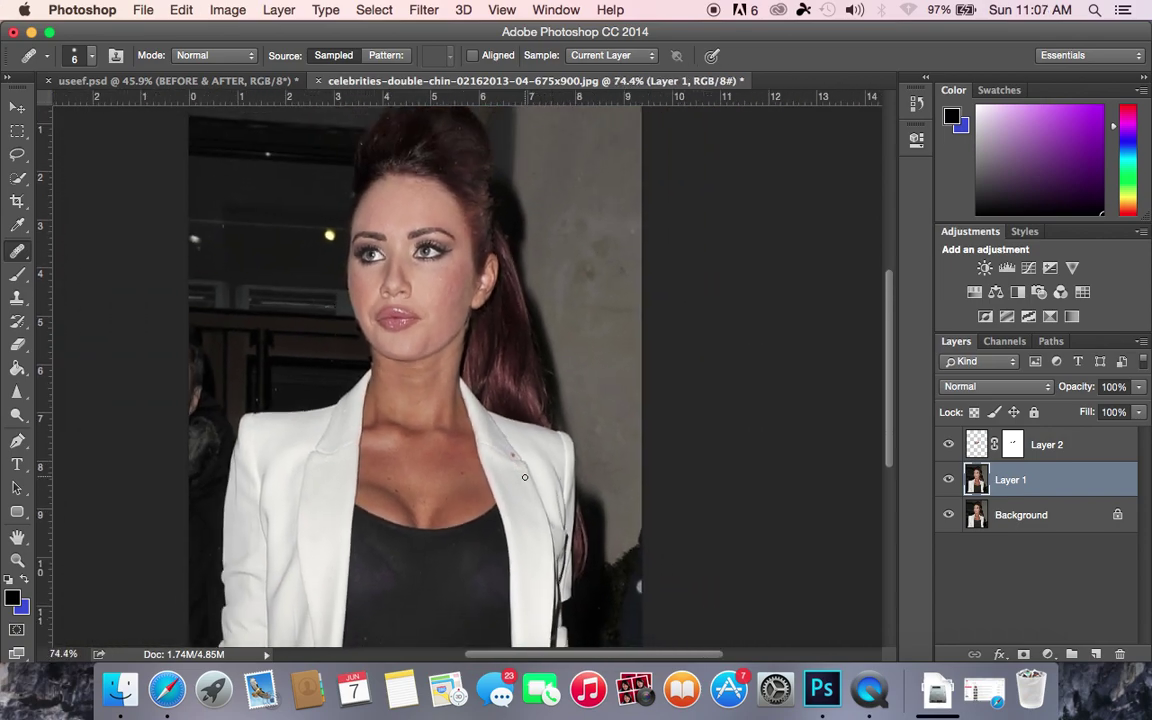
scroll(529, 491, "down", 2)
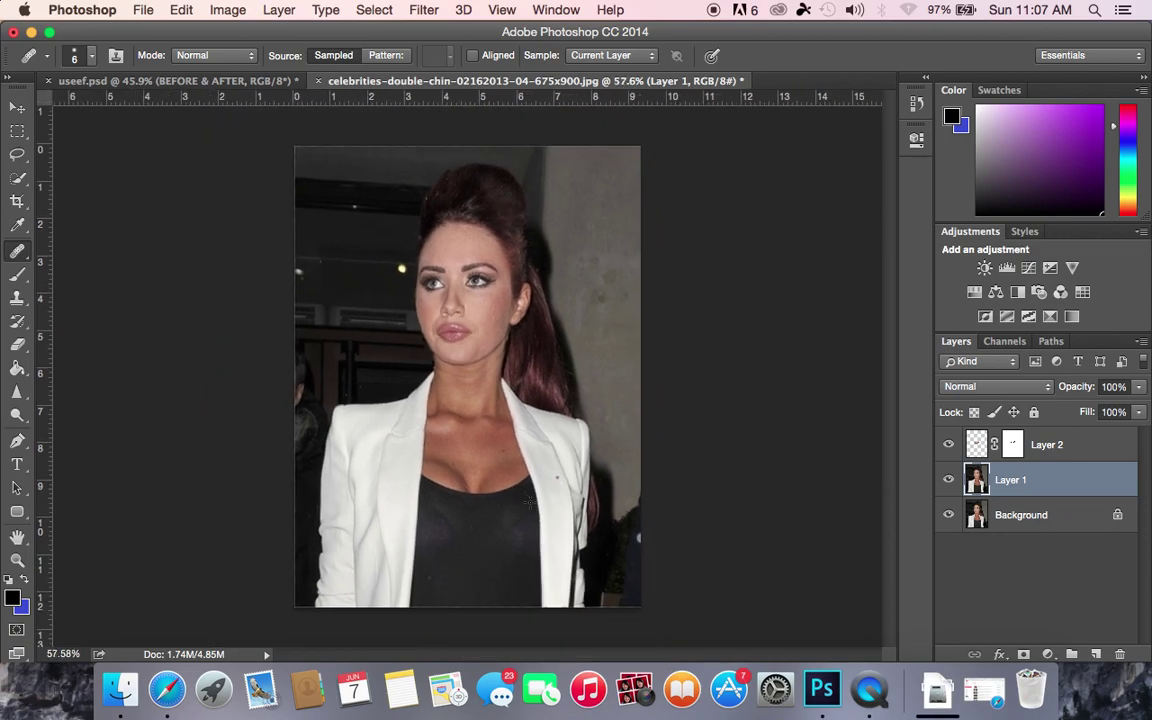
scroll(530, 499, "up", 1)
scroll(530, 500, "up", 1)
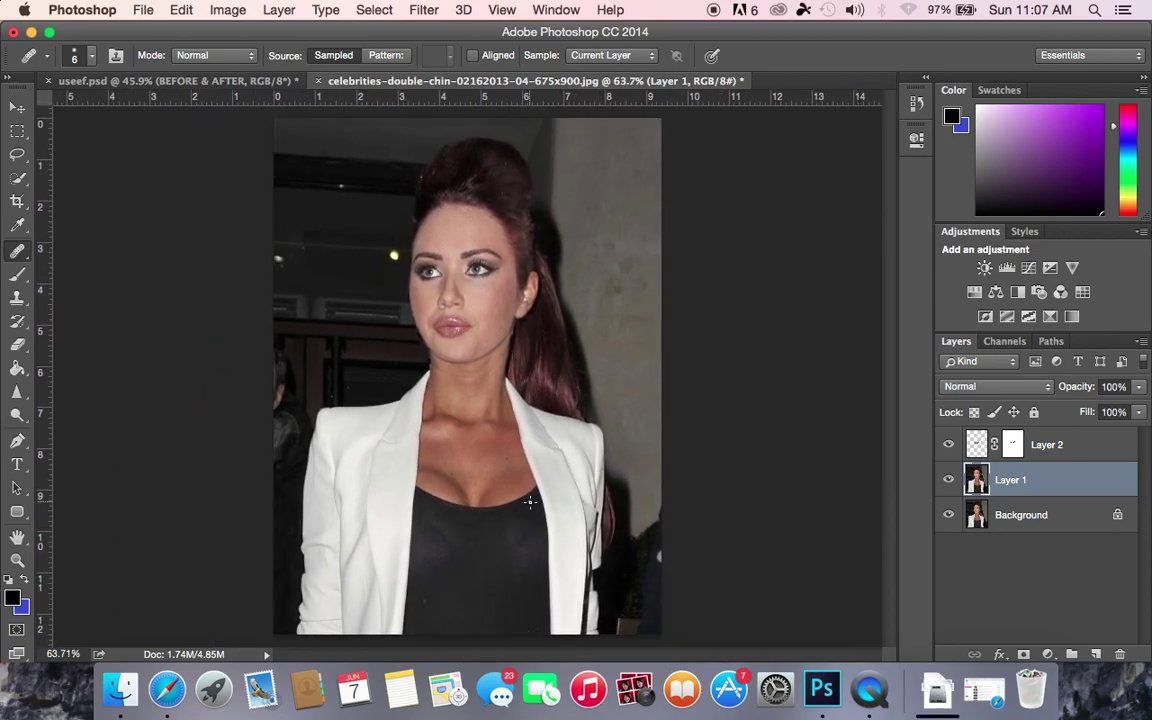